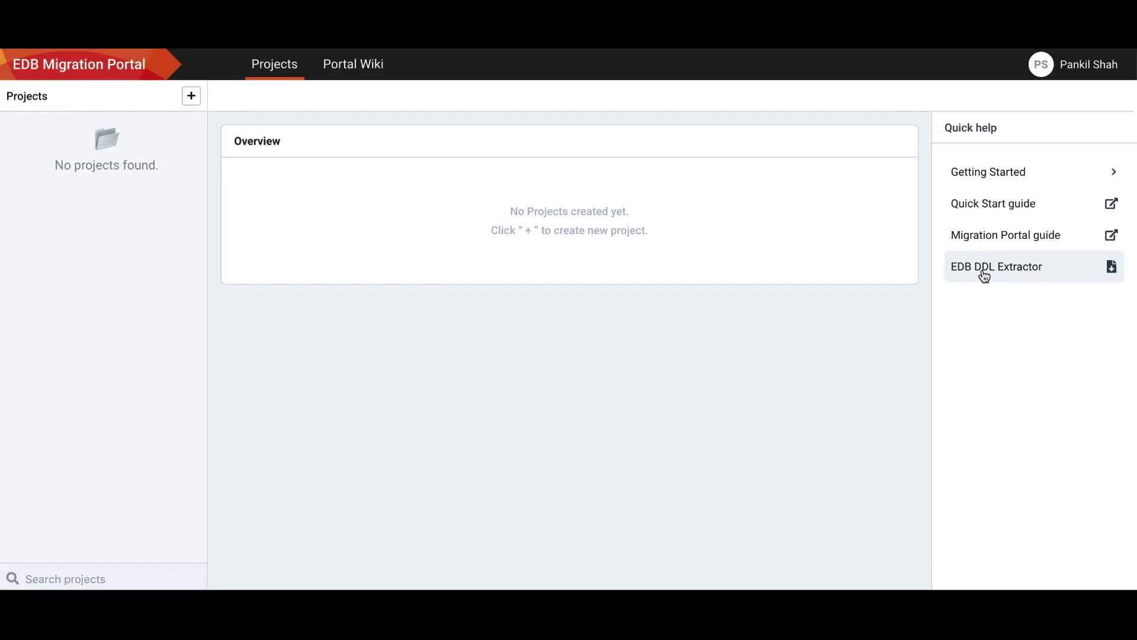
Download the EDB DDL Extractor script and run it on the HR schema in SQL Developer.
{"action": "left_click", "coordinate": [984, 276]}
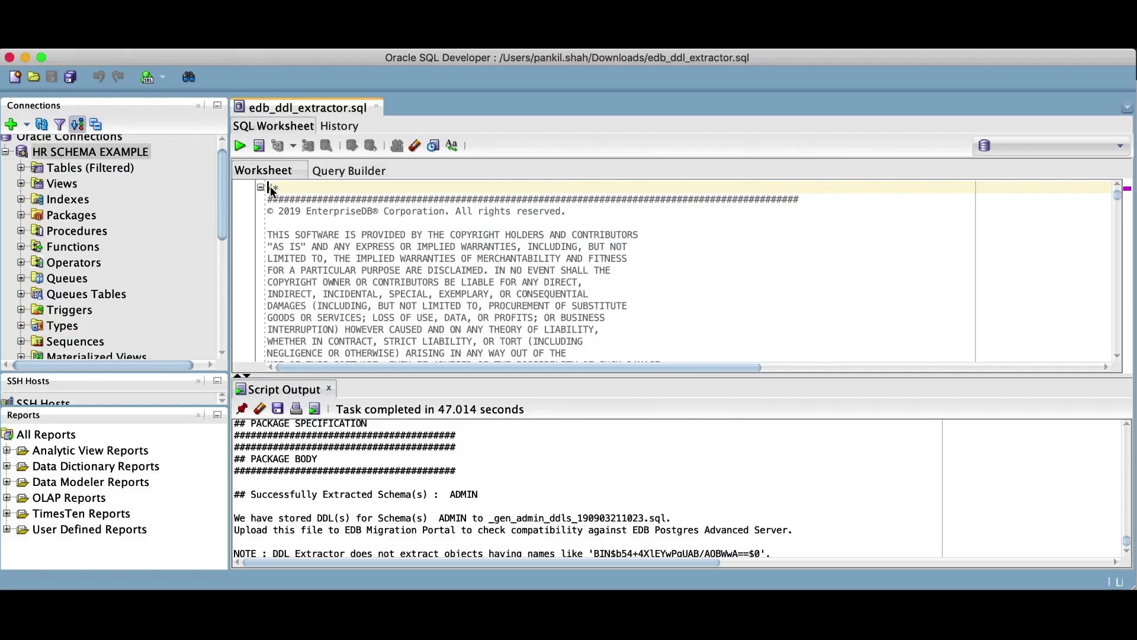
{"action": "left_click", "coordinate": [259, 145]}
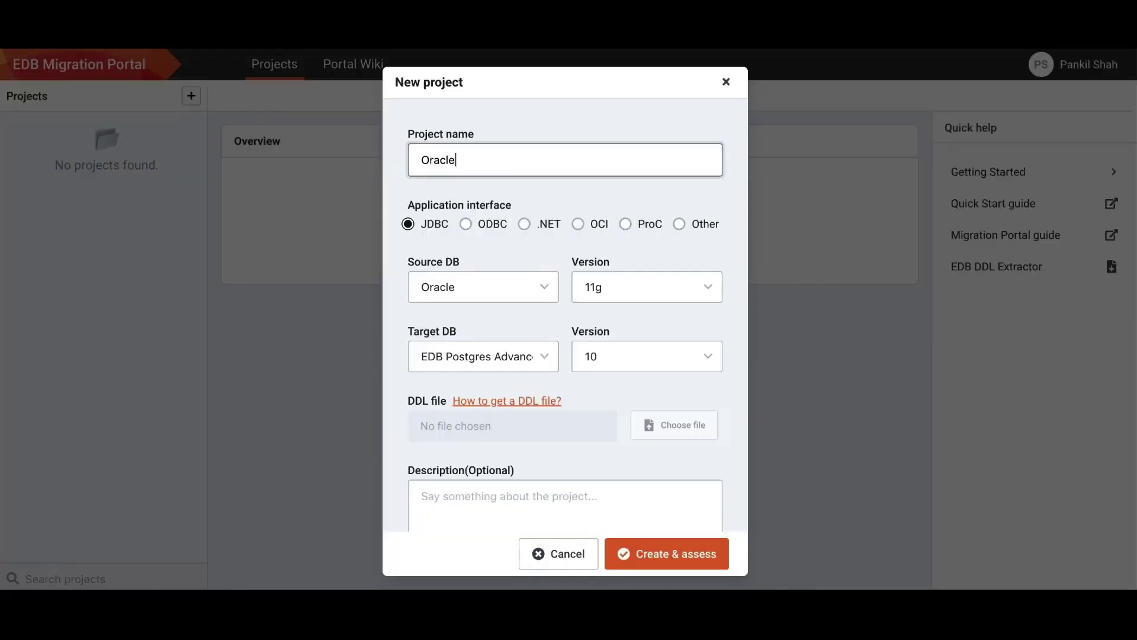
{"action": "type", "text": "_to_Postgres"}
Create and assess an Oracle 12c to Postgres 11 project from the extracted HR DDL file.
{"action": "left_click", "coordinate": [622, 287]}
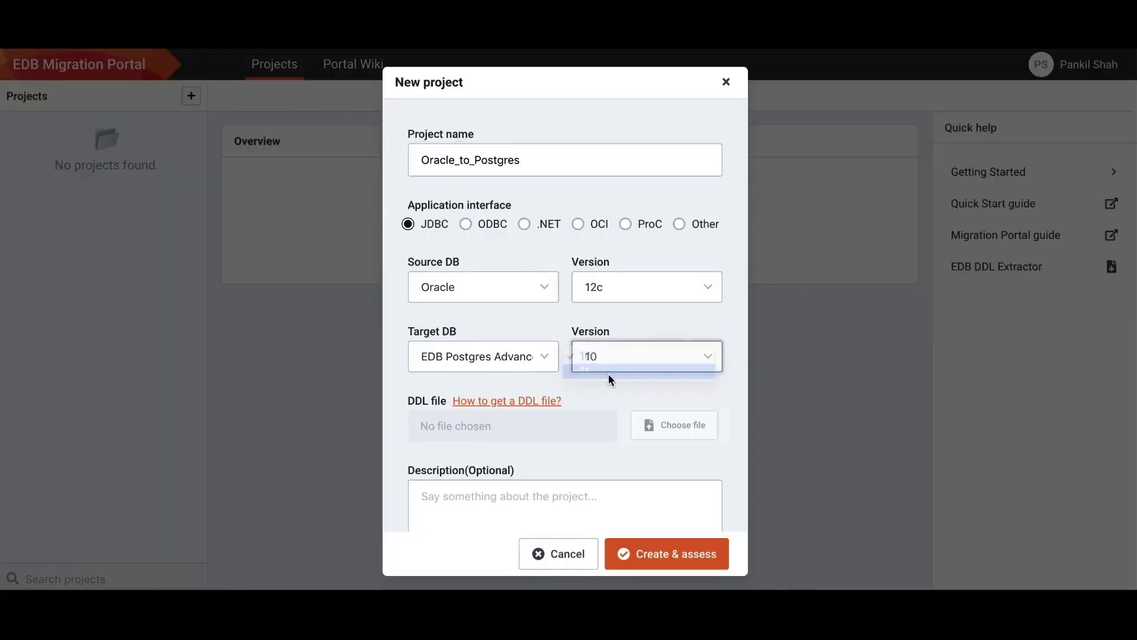
{"action": "left_click", "coordinate": [673, 425]}
{"action": "left_click", "coordinate": [483, 501]}
{"action": "type", "text": "Sample description"}
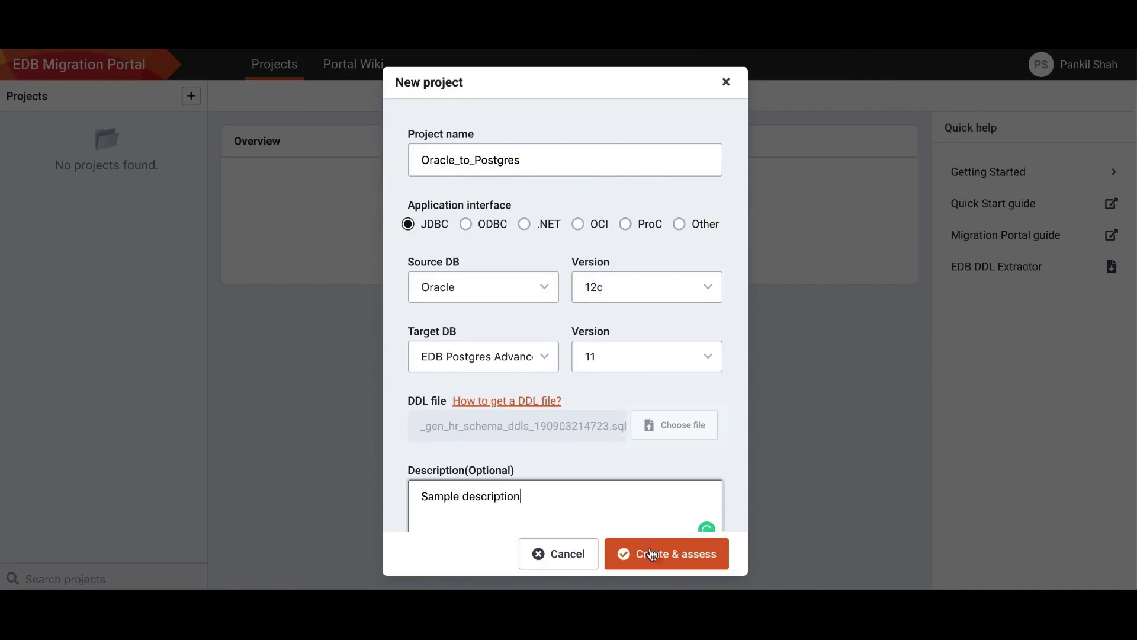
{"action": "left_click", "coordinate": [655, 555]}
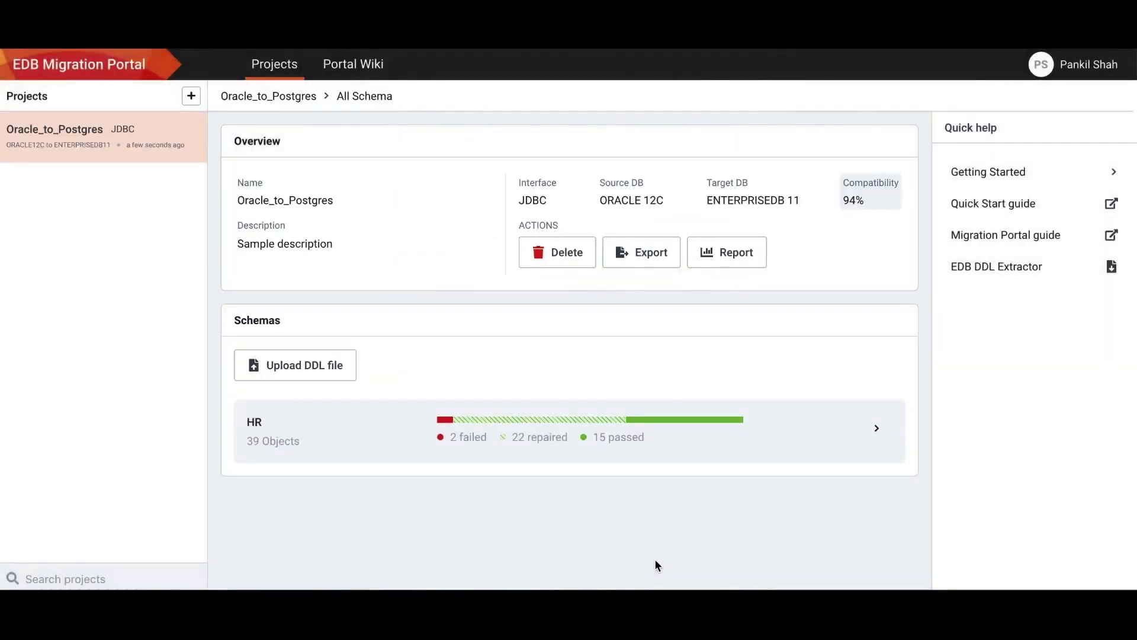
Open the HR schema's failed objects and select BITAND_TEST_VIEW under Views.
{"action": "left_click", "coordinate": [506, 433]}
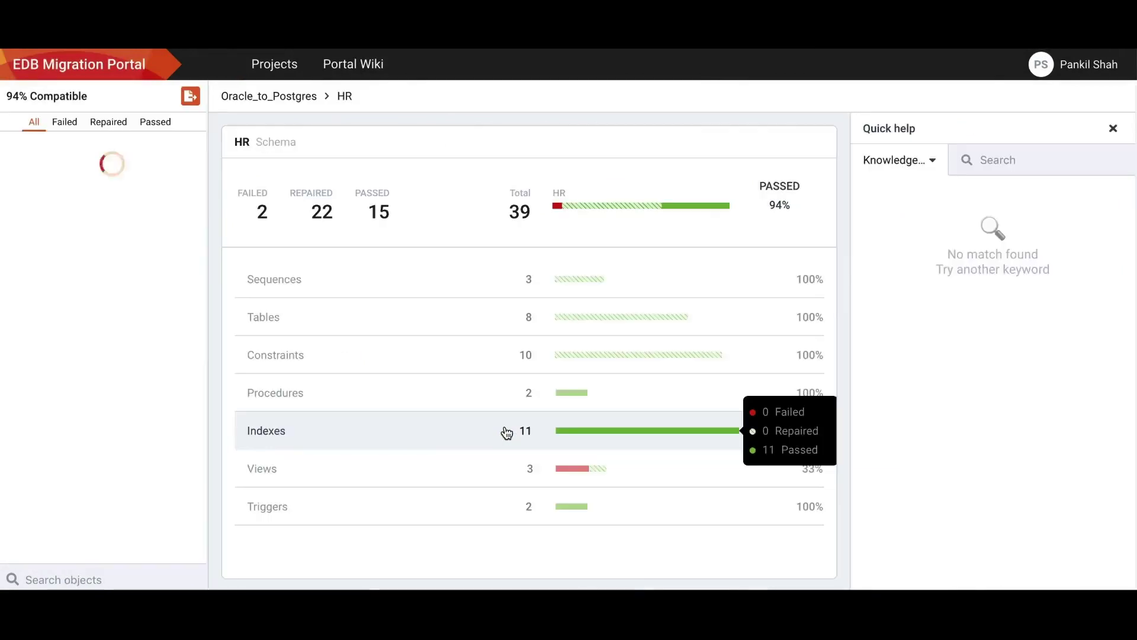
{"action": "left_click", "coordinate": [64, 122]}
{"action": "left_click", "coordinate": [30, 188]}
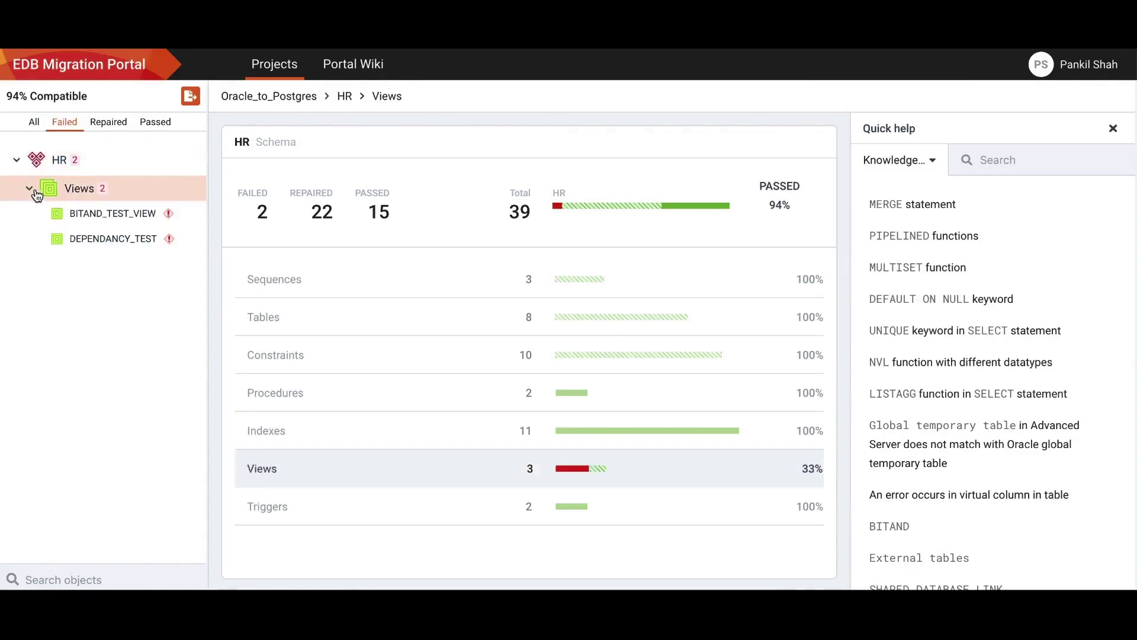
{"action": "left_click", "coordinate": [91, 219]}
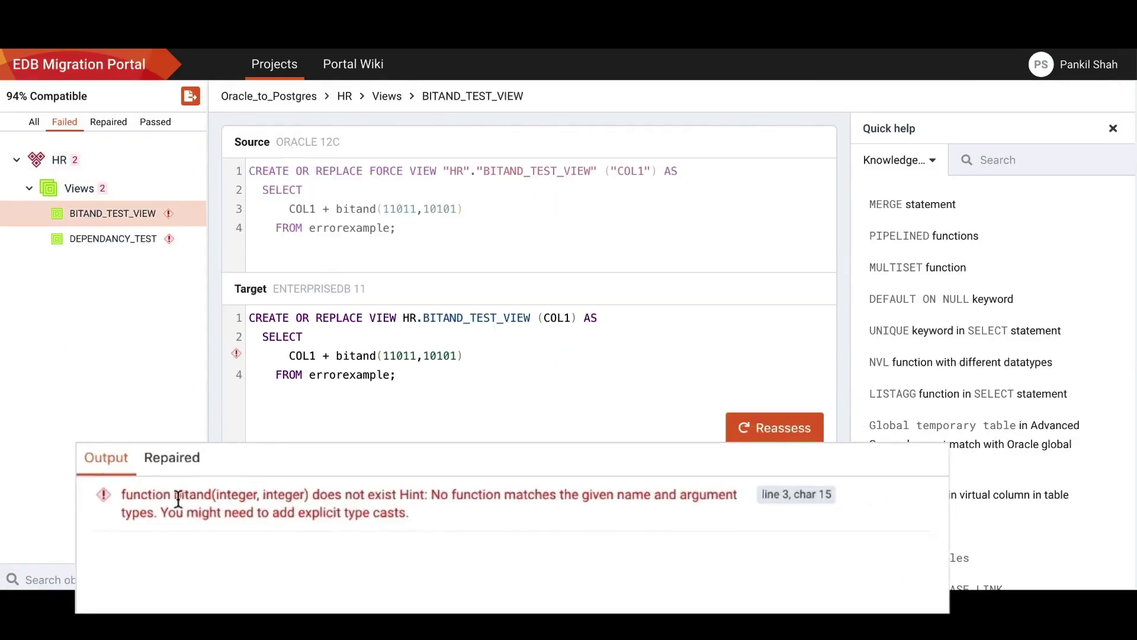
Look up BITAND in Quick help, rewrite the target as (11011 & 10101), and reassess.
{"action": "left_click_drag", "start_coordinate": [176, 498], "coordinate": [210, 497]}
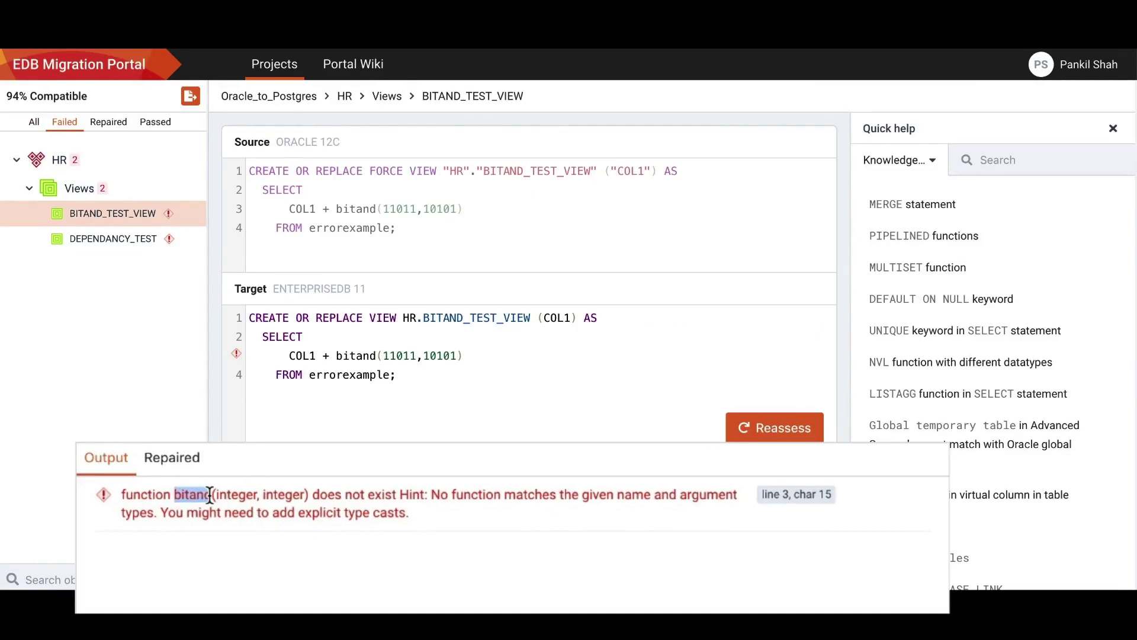
{"action": "left_click", "coordinate": [1011, 160]}
{"action": "left_click", "coordinate": [885, 214]}
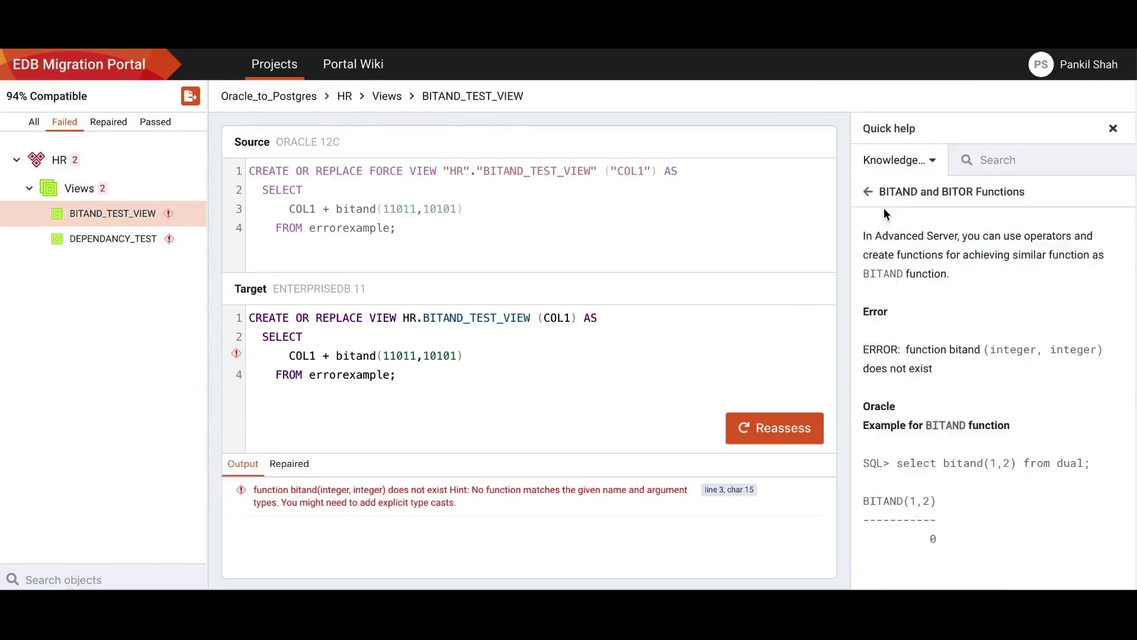
{"action": "scroll", "coordinate": [884, 213], "scroll_direction": "down", "scroll_amount": 5}
{"action": "scroll", "coordinate": [884, 213], "scroll_direction": "down", "scroll_amount": 3}
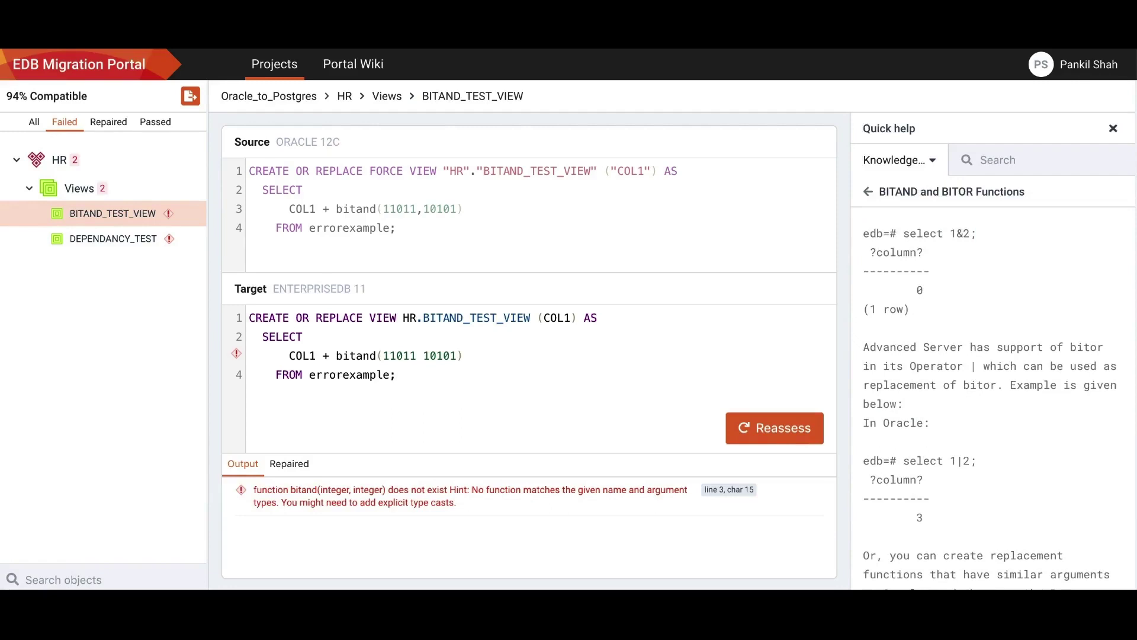
{"action": "type", "text": "&"}
{"action": "key", "text": "BackSpace"}
{"action": "key", "text": "BackSpace"}
{"action": "key", "text": "BackSpace"}
{"action": "left_click", "coordinate": [776, 433]}
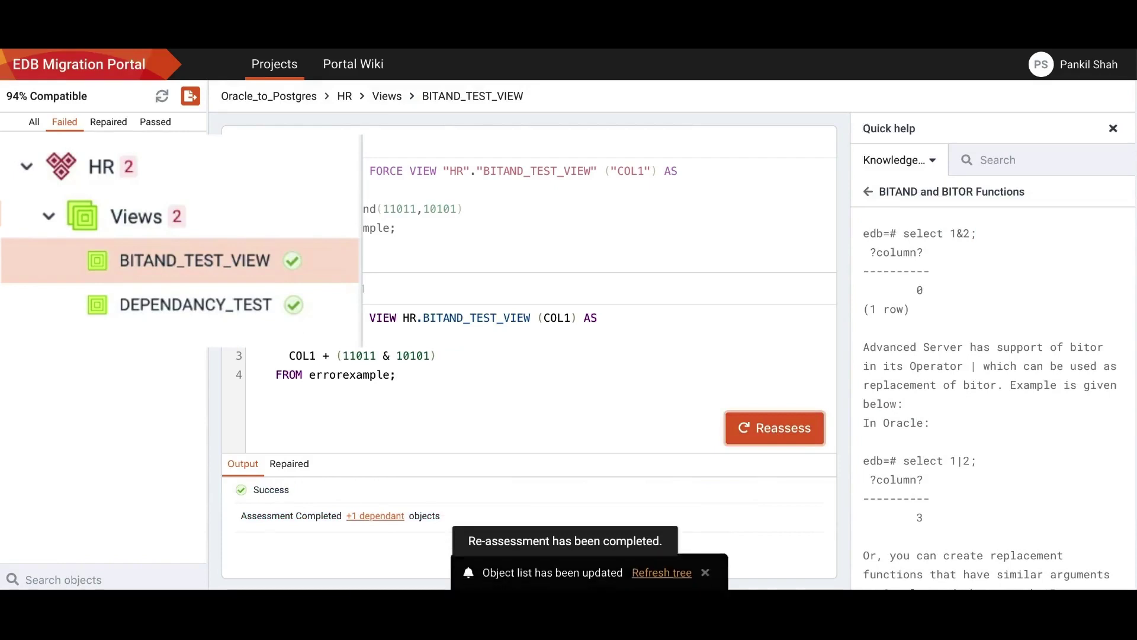
Refresh the object tree, return to the 100% compatible project overview, and export the SQL.
{"action": "left_click", "coordinate": [162, 96]}
{"action": "left_click", "coordinate": [274, 67]}
{"action": "left_click", "coordinate": [625, 260]}
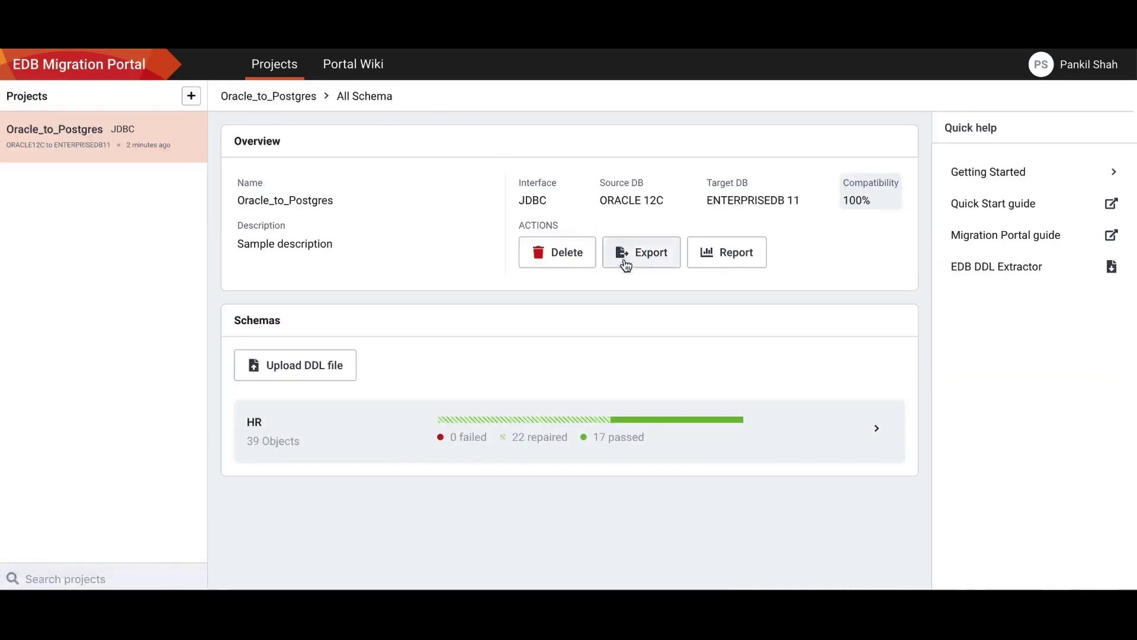